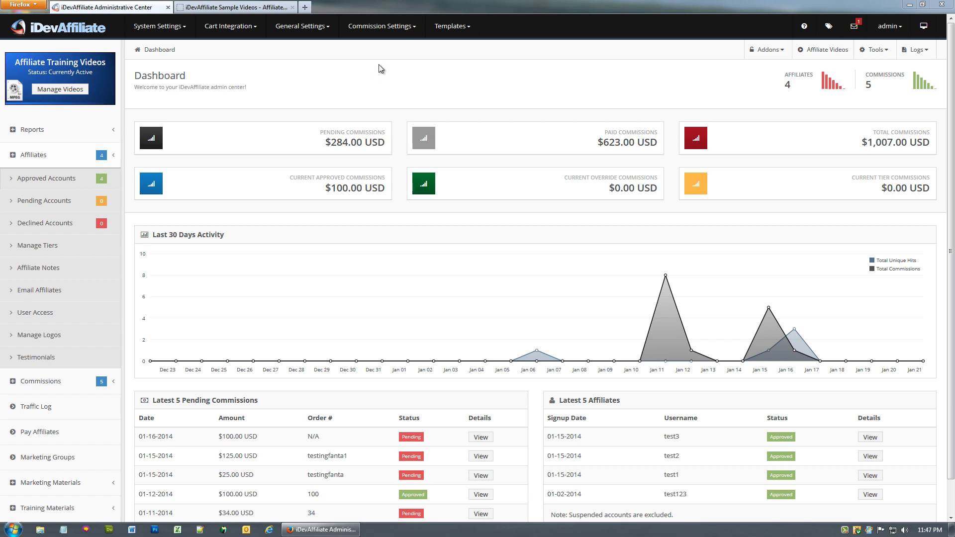
Open the Commission Settings menu in the dashboard's top navigation bar
click(387, 28)
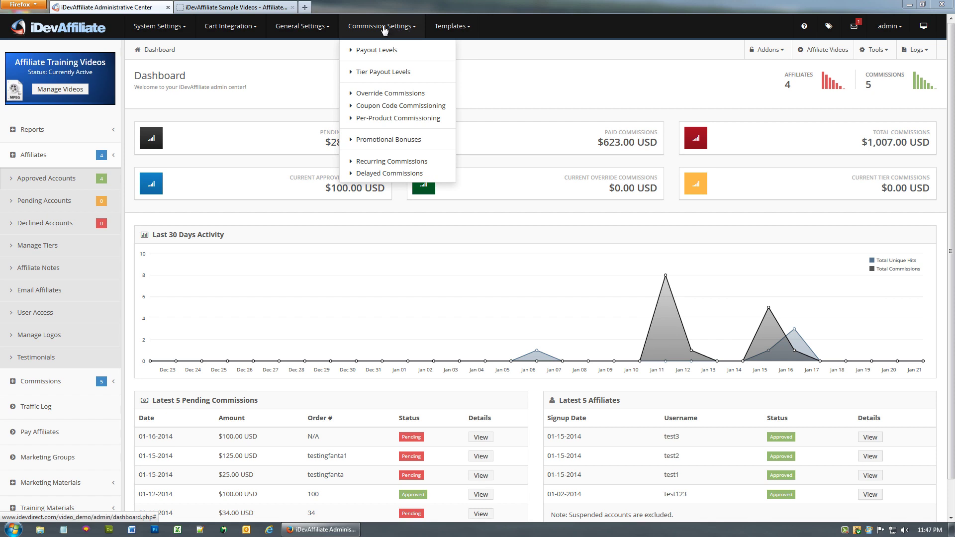
Go to Commission Settings > Payout Levels
click(402, 50)
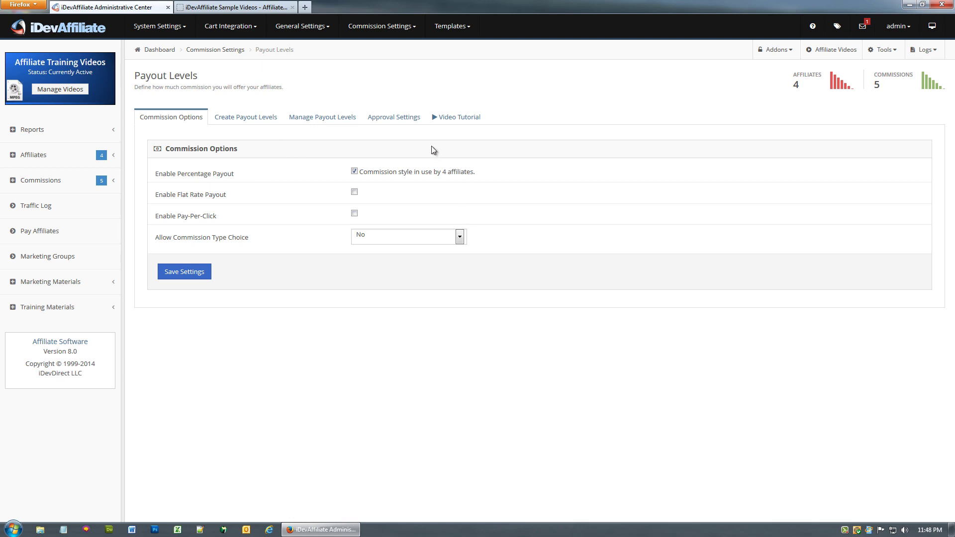
List the existing payout levels and check Payout Level 1's 10% value
click(328, 119)
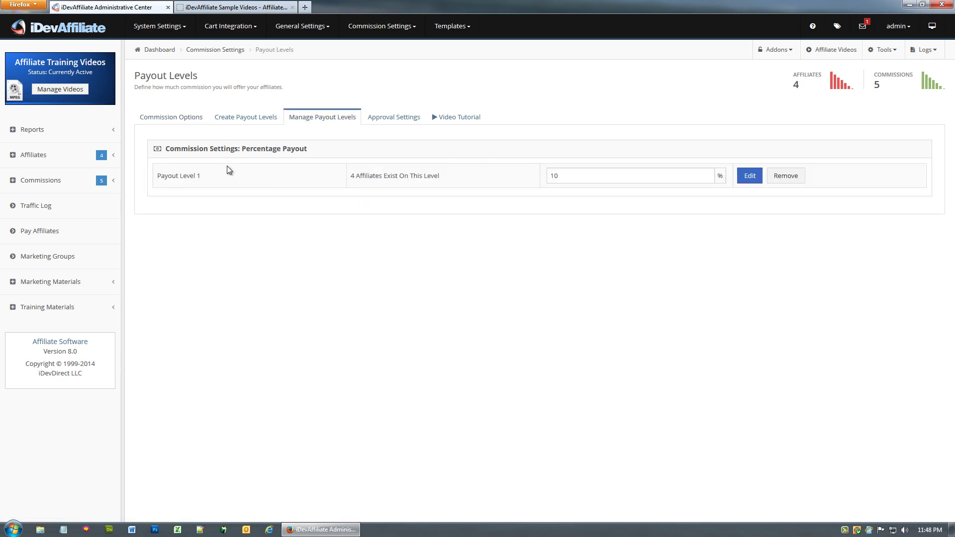
double_click(553, 176)
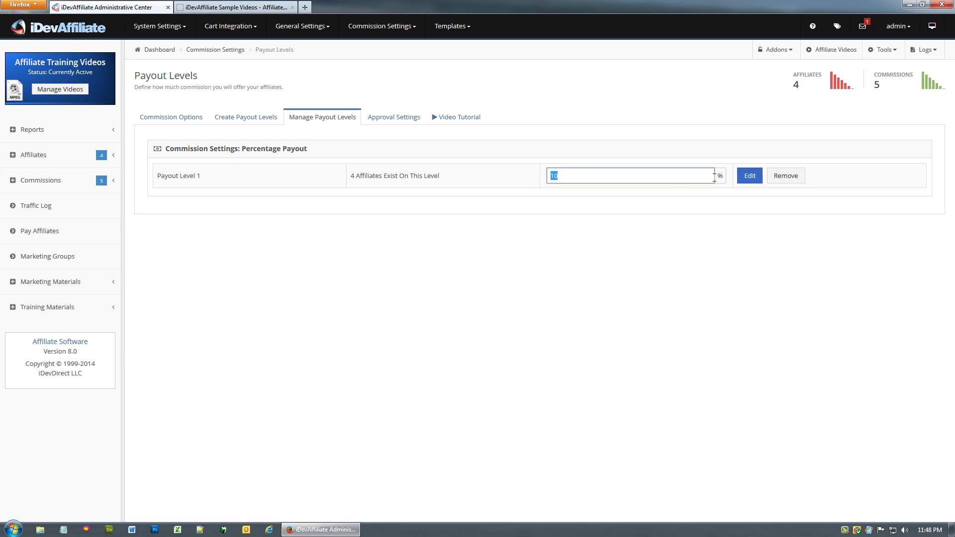
click(501, 178)
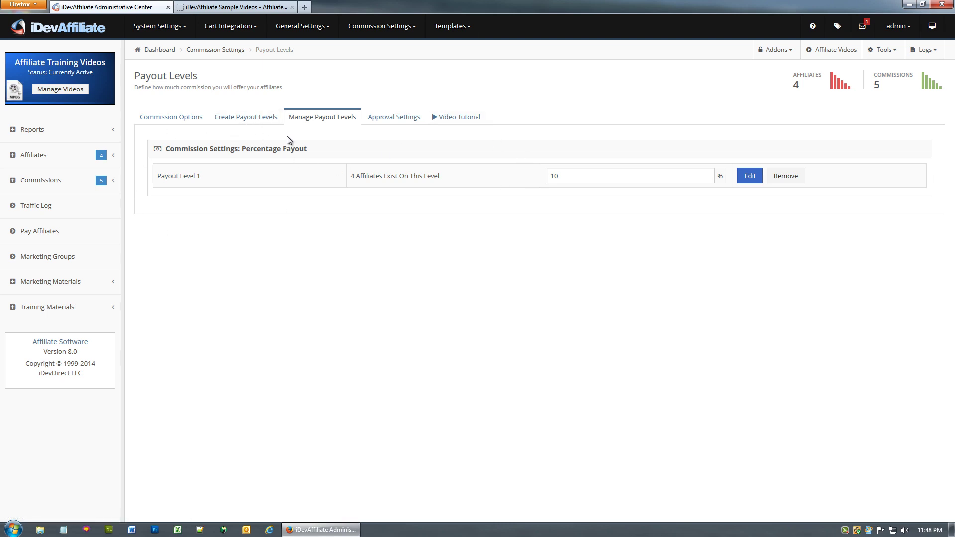
Create a new percentage Payout Level 2 with a 15% amount
click(242, 120)
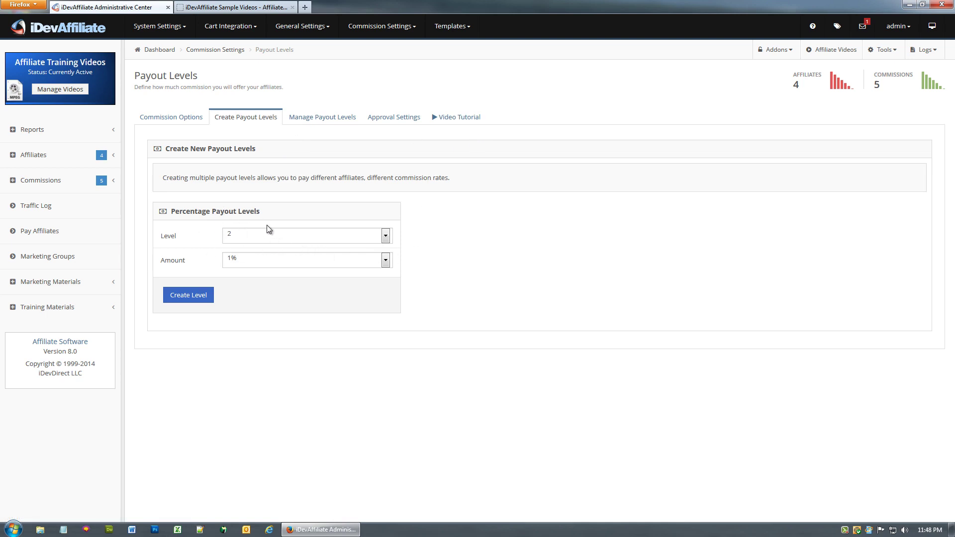
click(328, 117)
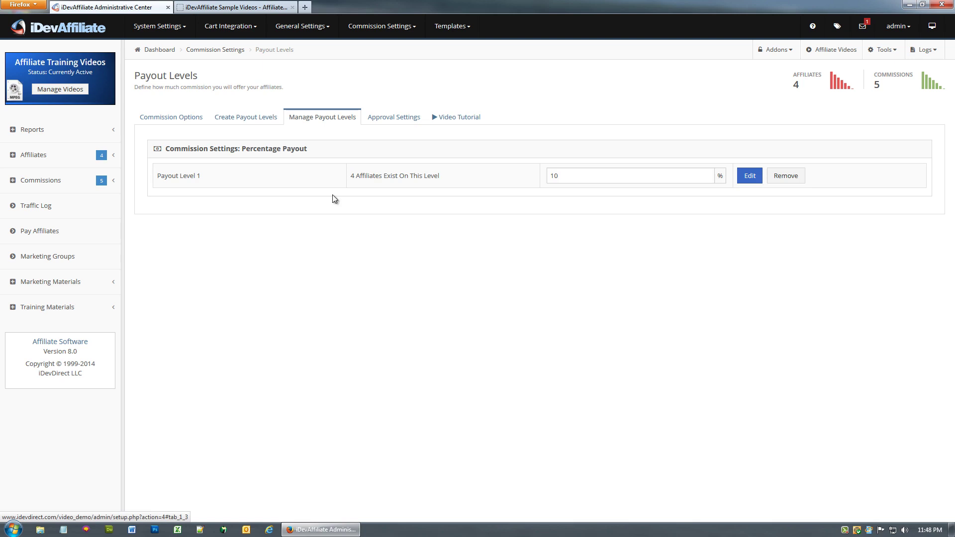
click(553, 175)
click(444, 184)
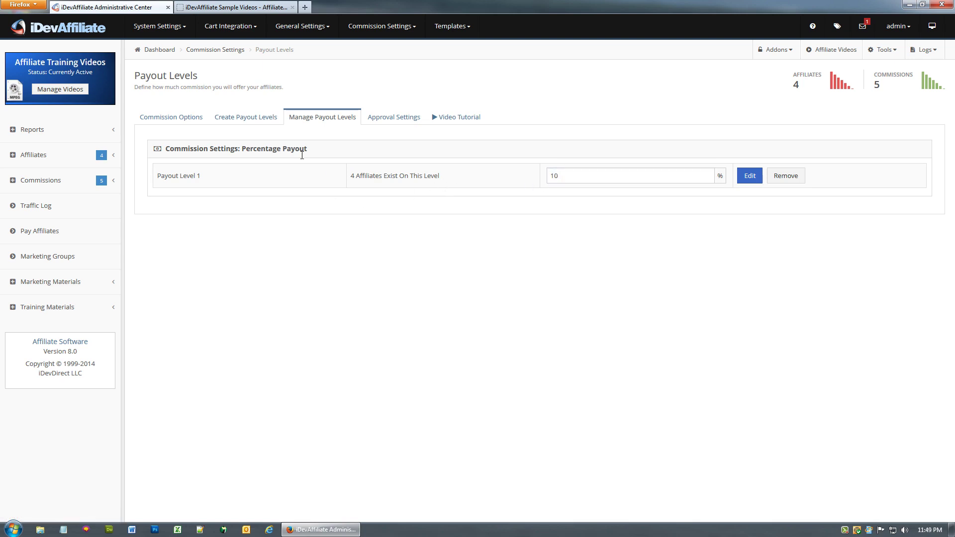
click(254, 119)
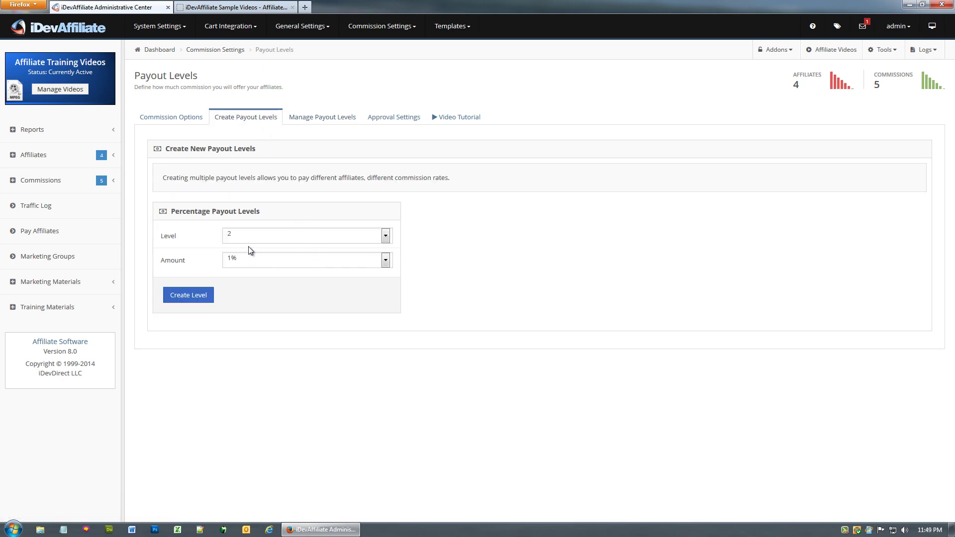
click(256, 262)
click(262, 399)
click(204, 296)
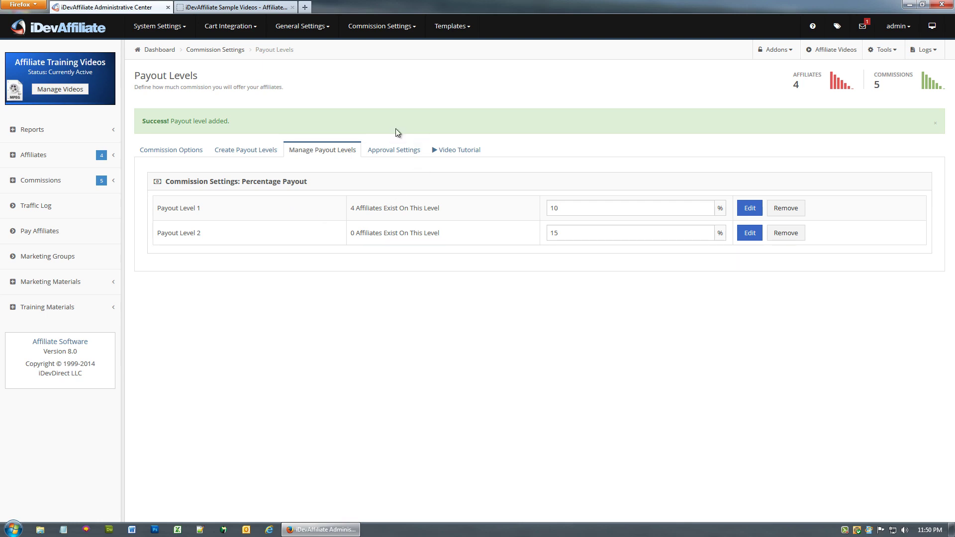
click(390, 30)
Open the first approved affiliate's Commission & Payment settings
click(41, 164)
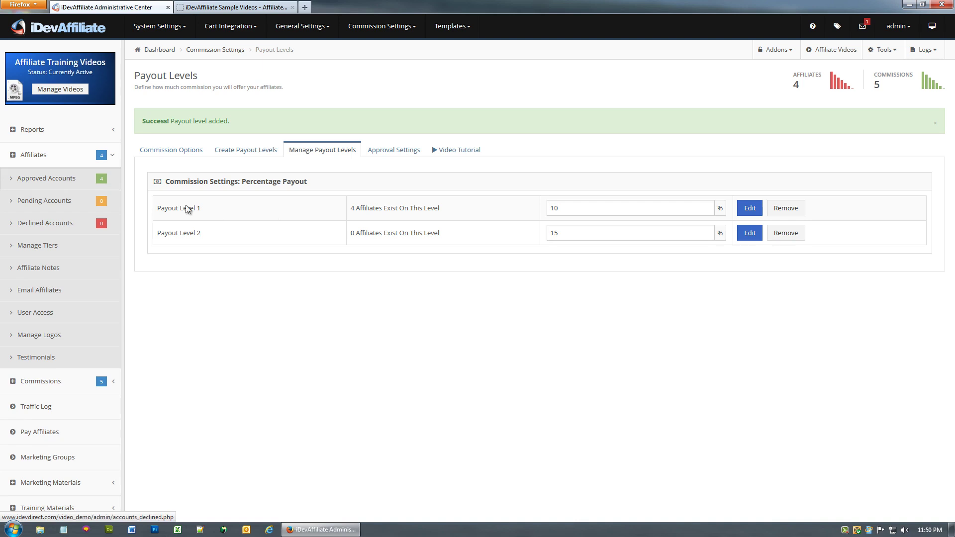
click(58, 179)
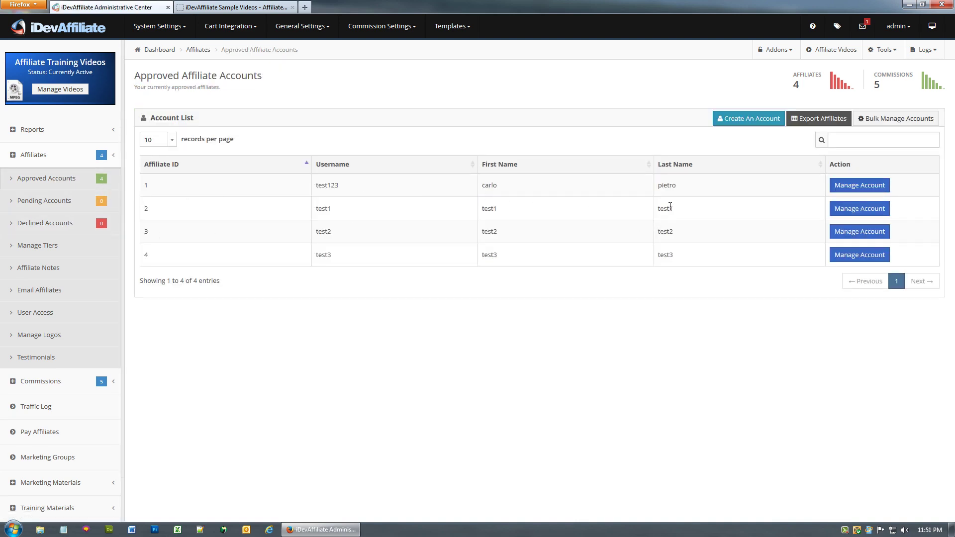
click(852, 186)
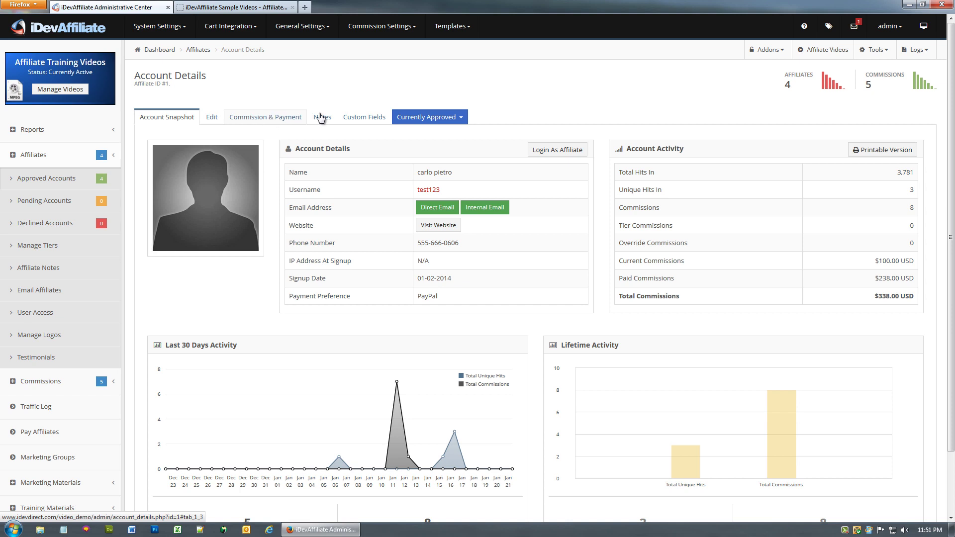
click(262, 118)
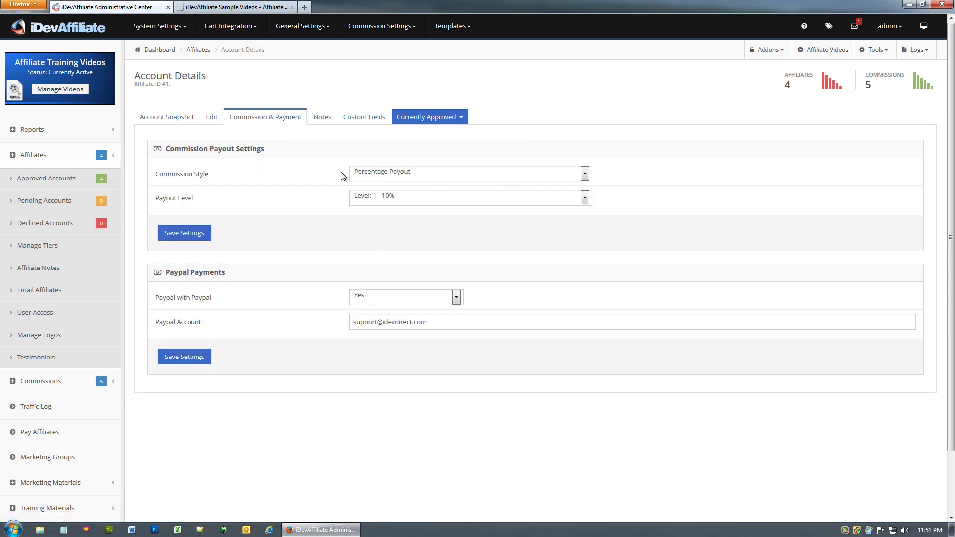
Keep Percentage Payout, assign payout Level 2 at 15%, and save
click(410, 172)
click(386, 177)
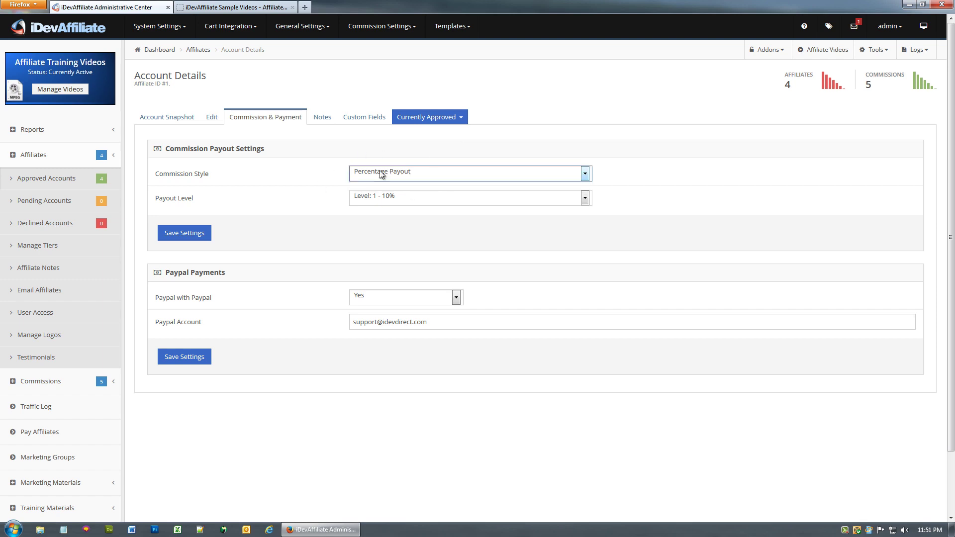
click(406, 196)
click(404, 220)
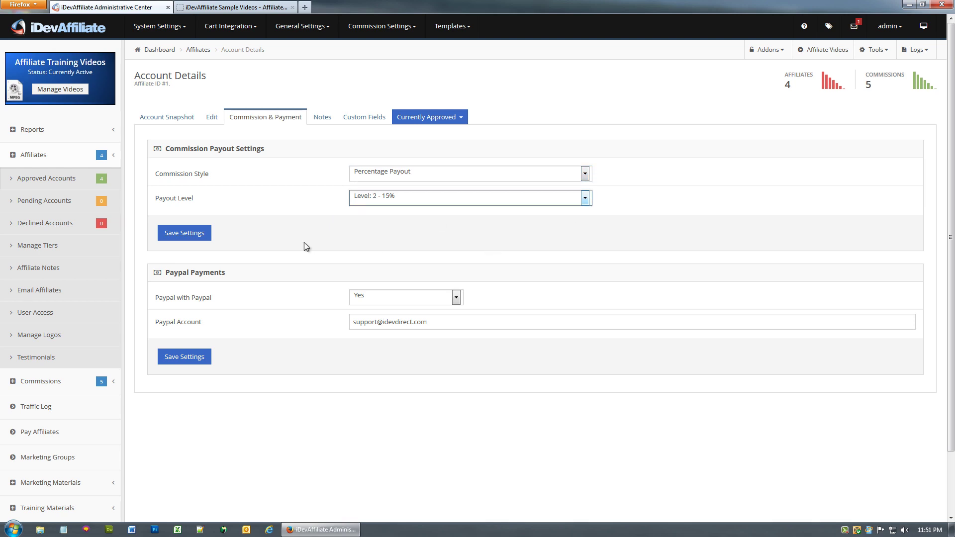
click(199, 234)
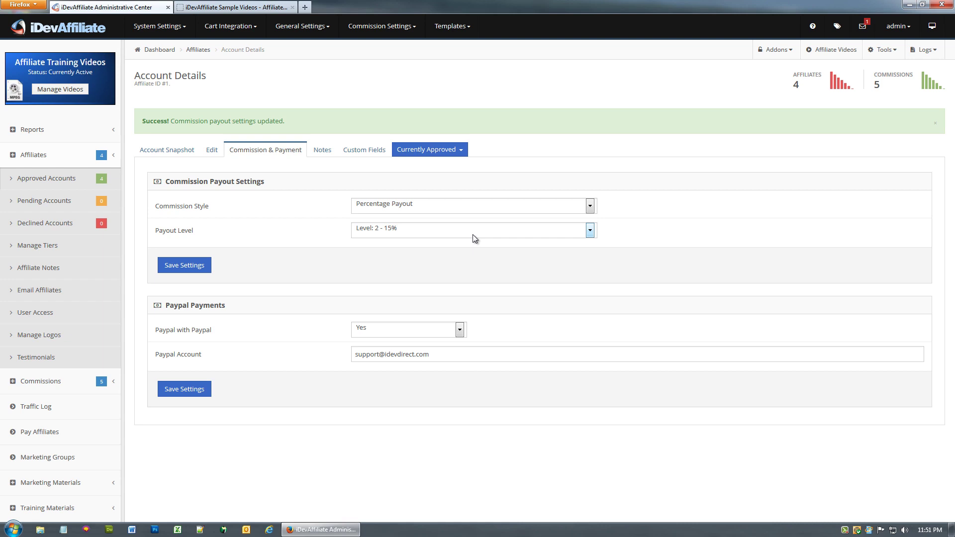
click(382, 26)
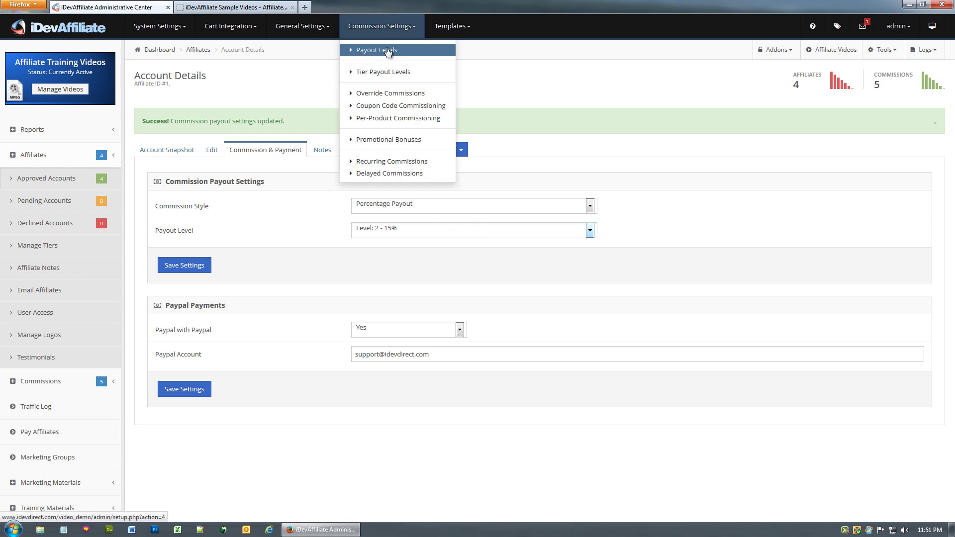
Check the payout levels list: Level 1 has three affiliates, Level 2 has one
click(385, 49)
click(330, 119)
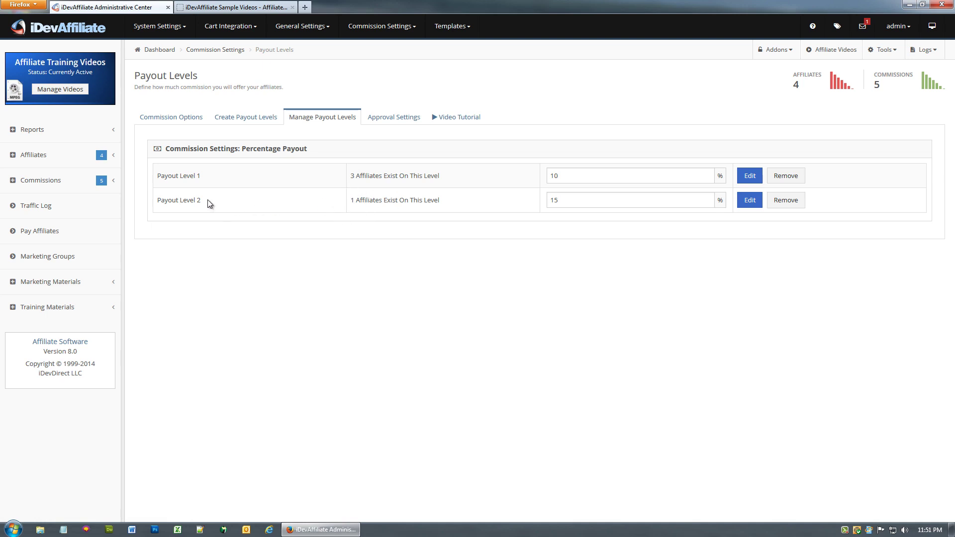
drag(207, 204, 162, 195)
click(264, 195)
click(166, 119)
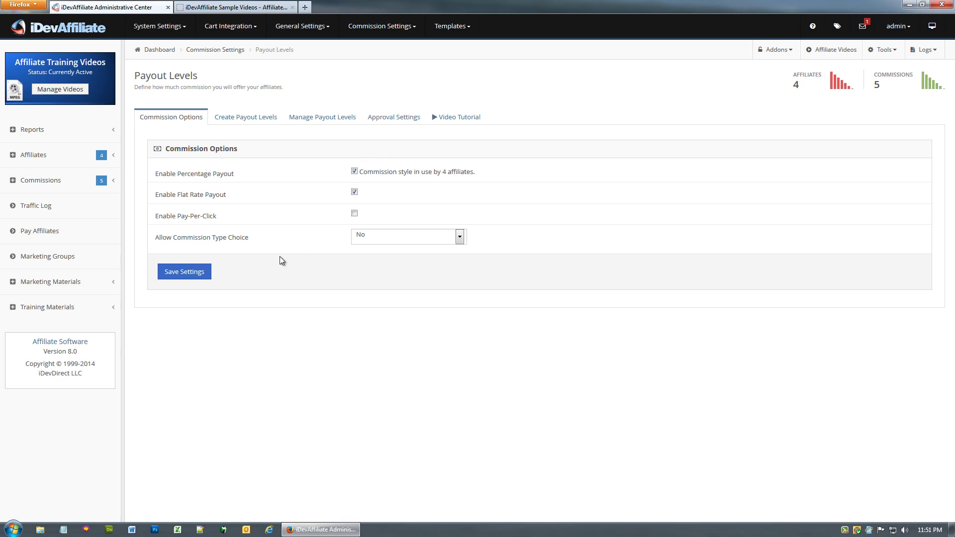
Save the commission options with Enable Flat Rate Payout ticked alongside percentage payout
click(183, 272)
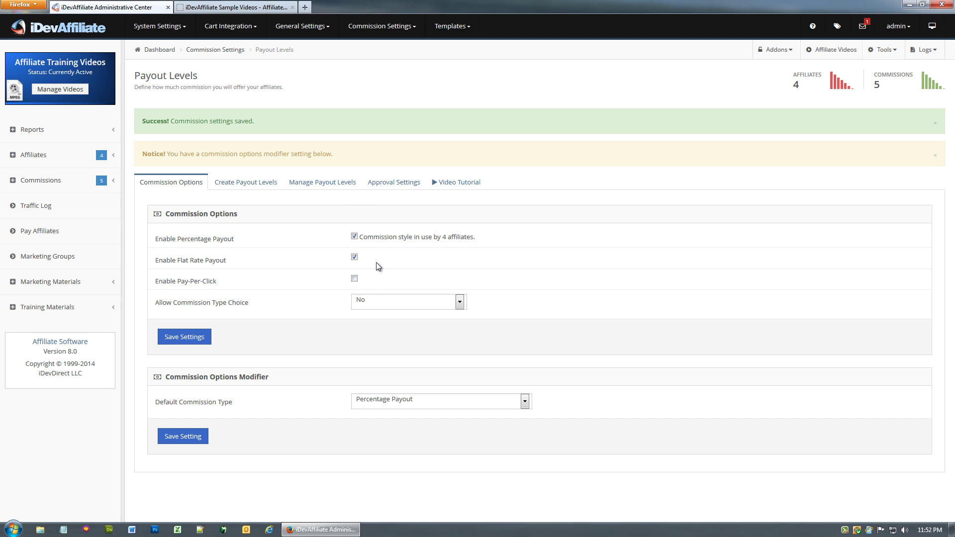
click(422, 400)
click(433, 369)
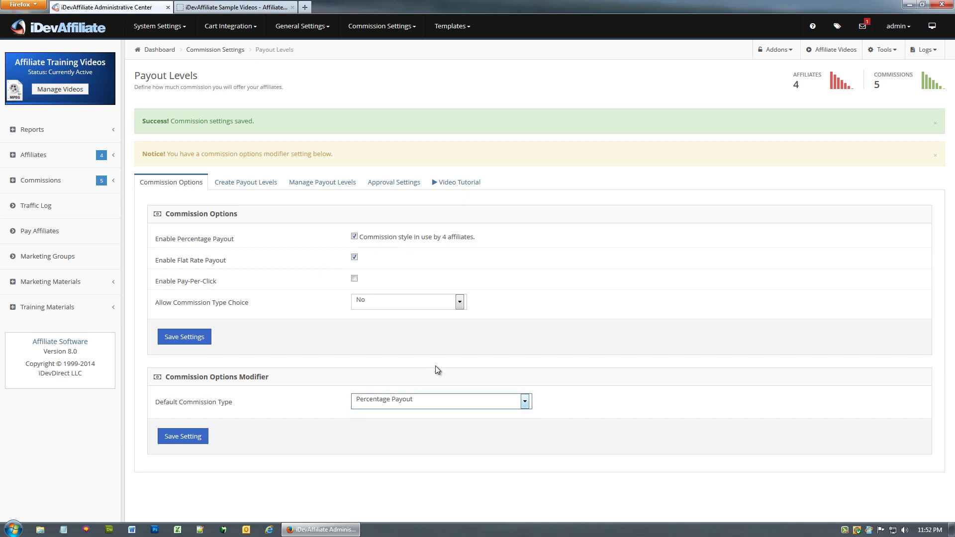
drag(248, 302, 171, 308)
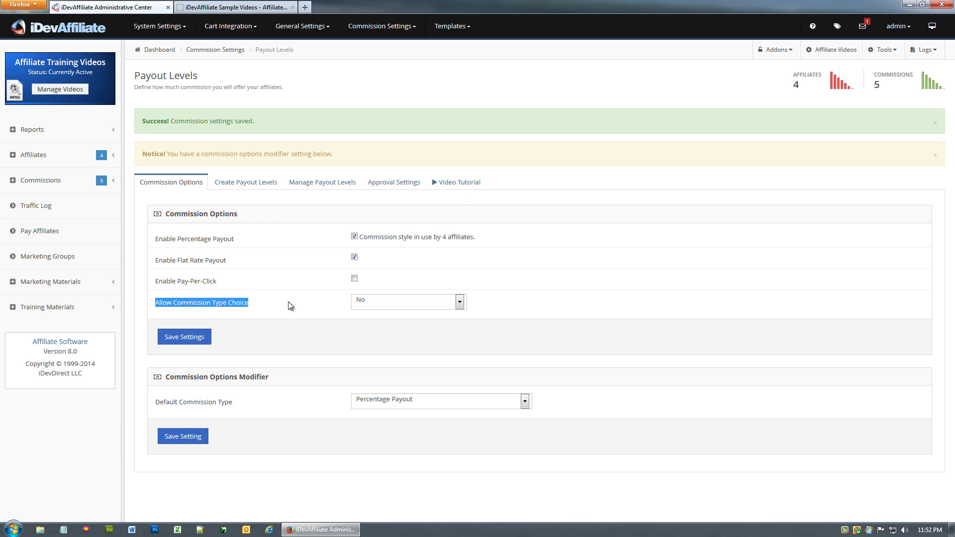
click(393, 273)
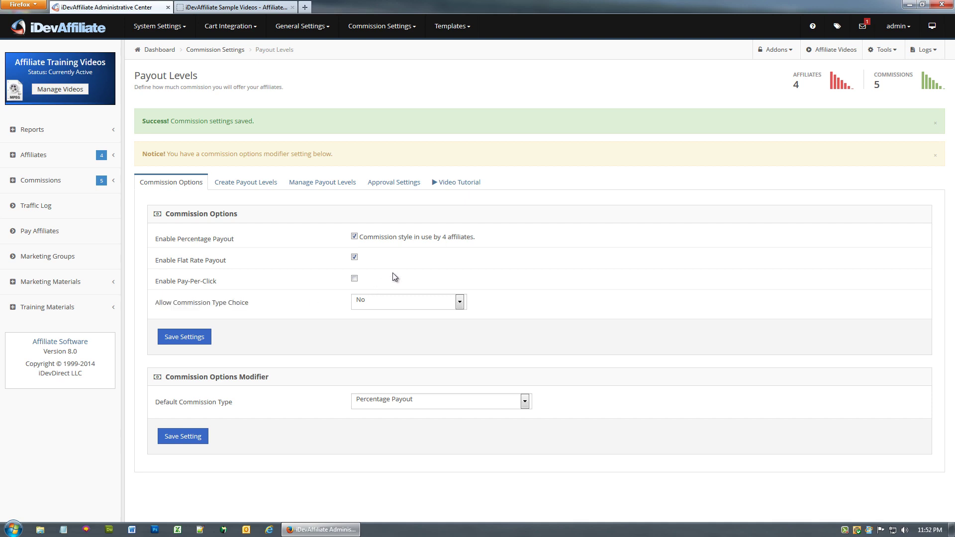
click(369, 302)
click(368, 315)
click(199, 335)
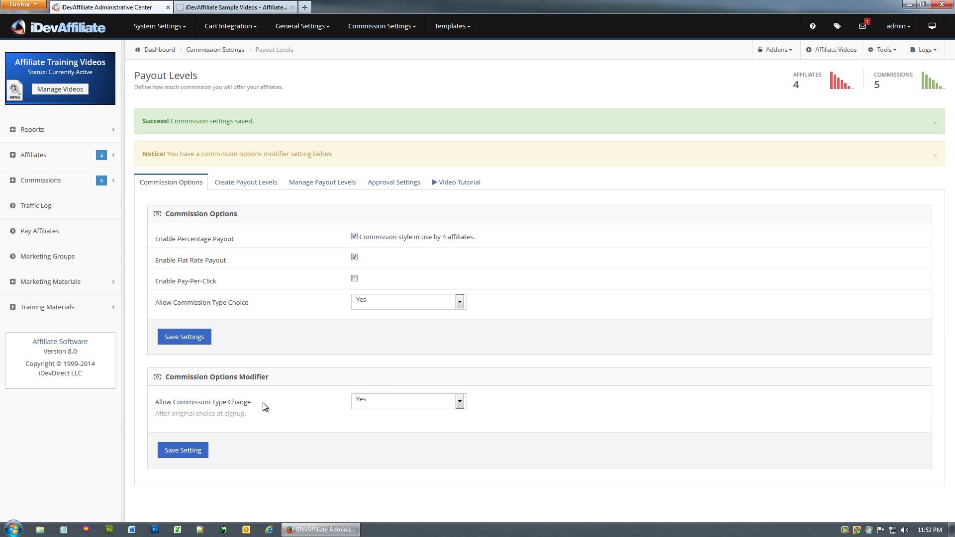
drag(264, 405, 155, 405)
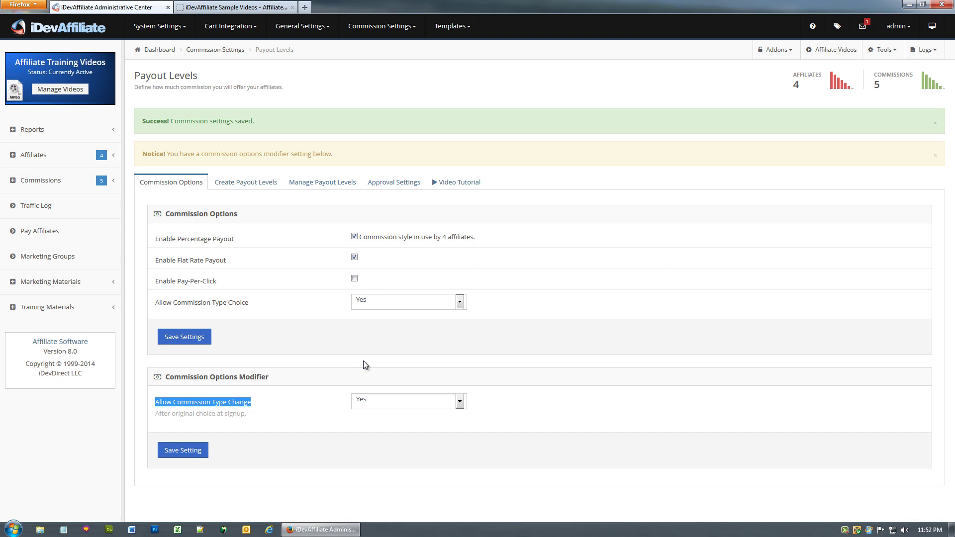
double_click(194, 239)
drag(180, 260, 175, 285)
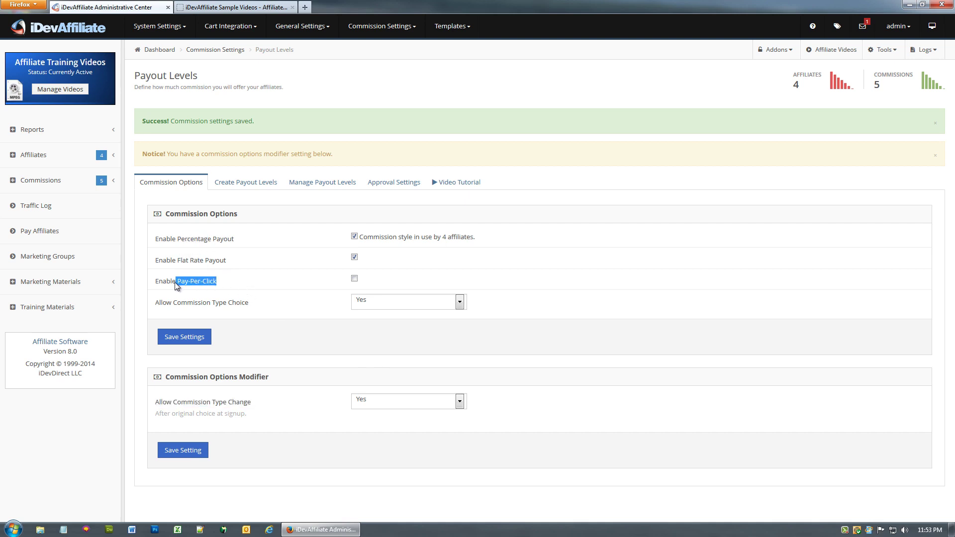
click(268, 279)
Set Allow Commission Type Choice to No and save Percentage Payout as the default commission type
click(398, 302)
click(388, 319)
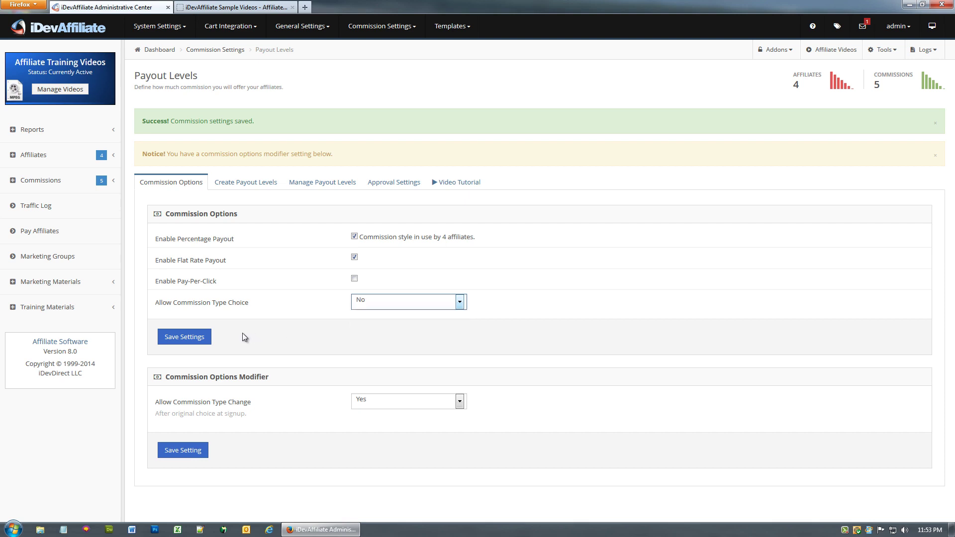
click(201, 338)
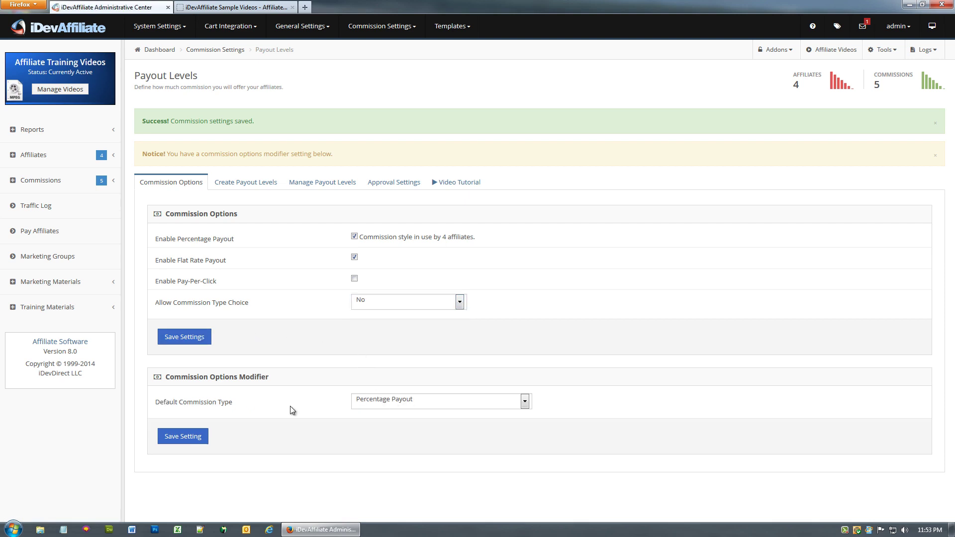
click(183, 436)
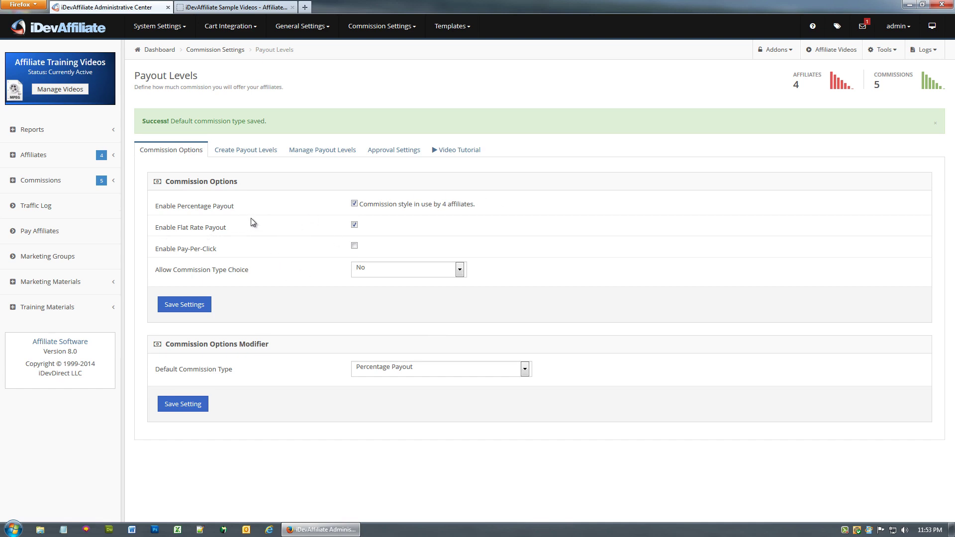
click(334, 154)
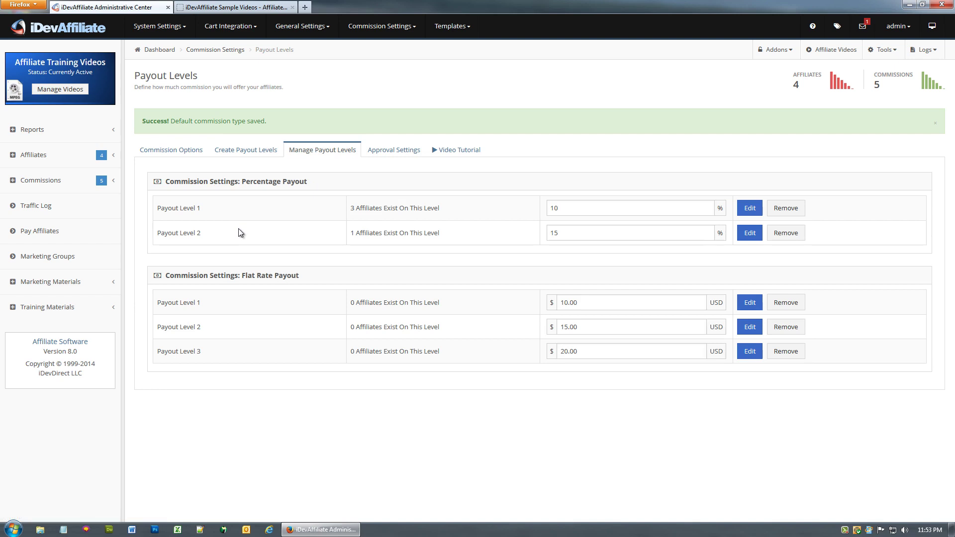
Remove flat-rate Payout Level 3 ($20)
double_click(249, 275)
click(338, 270)
click(784, 353)
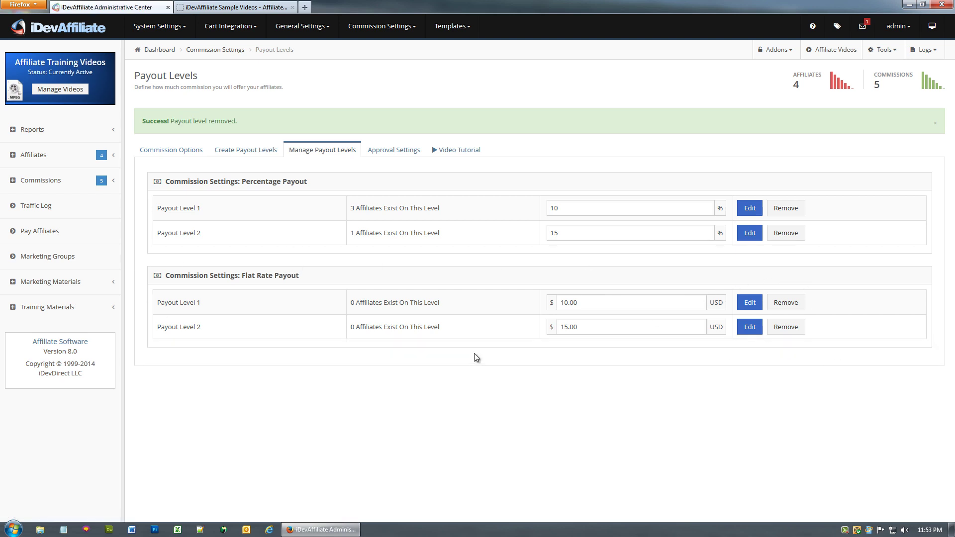
click(781, 305)
Change flat-rate Payout Level 1 from 10.00 to 12.00 USD
click(592, 304)
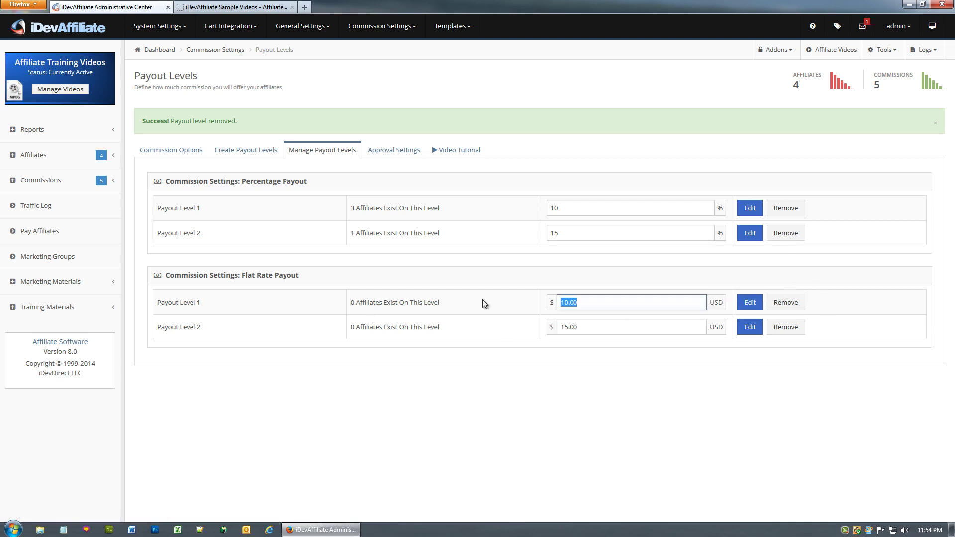
text(12)
click(749, 302)
click(49, 159)
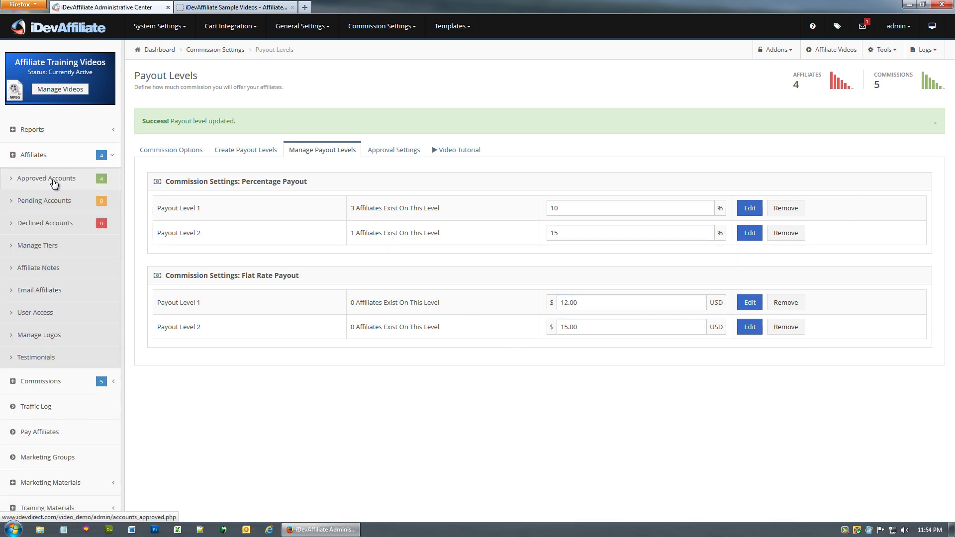
click(50, 179)
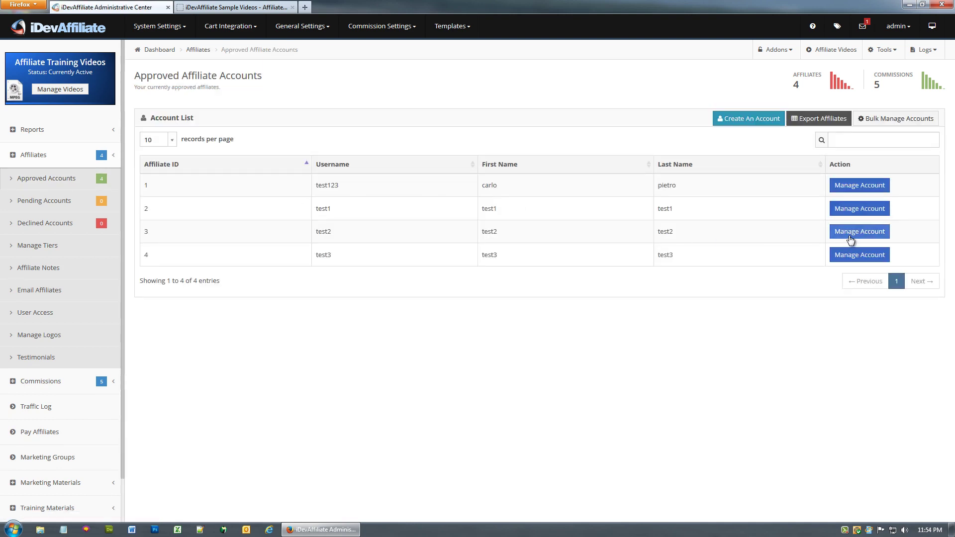
Switch the third approved affiliate's commission style to Flat Rate Payout and save
click(522, 238)
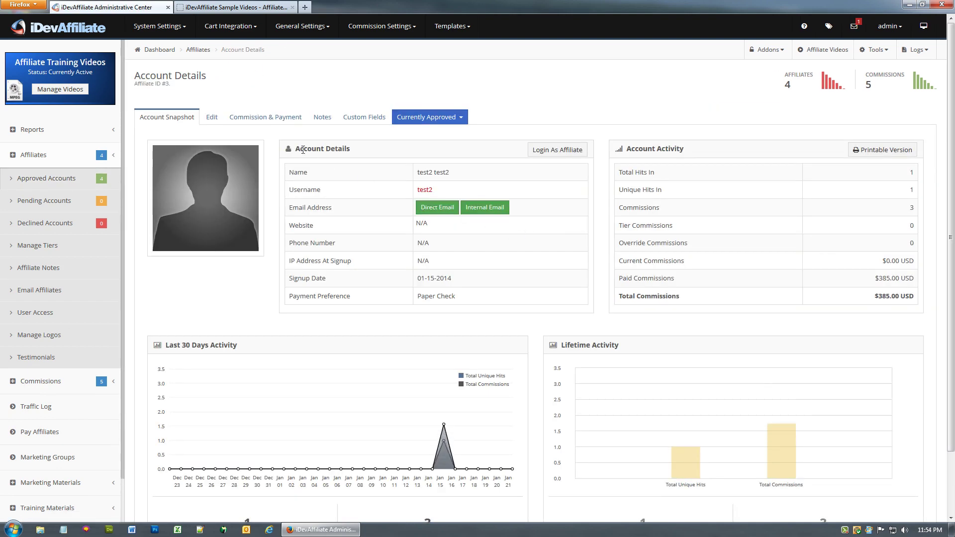
click(266, 118)
click(500, 174)
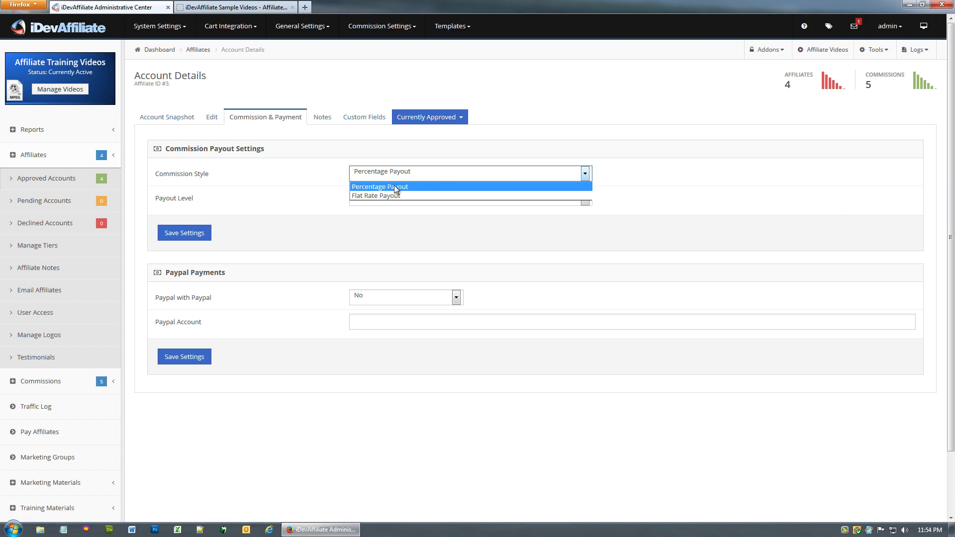
click(319, 181)
click(398, 174)
click(374, 196)
click(185, 233)
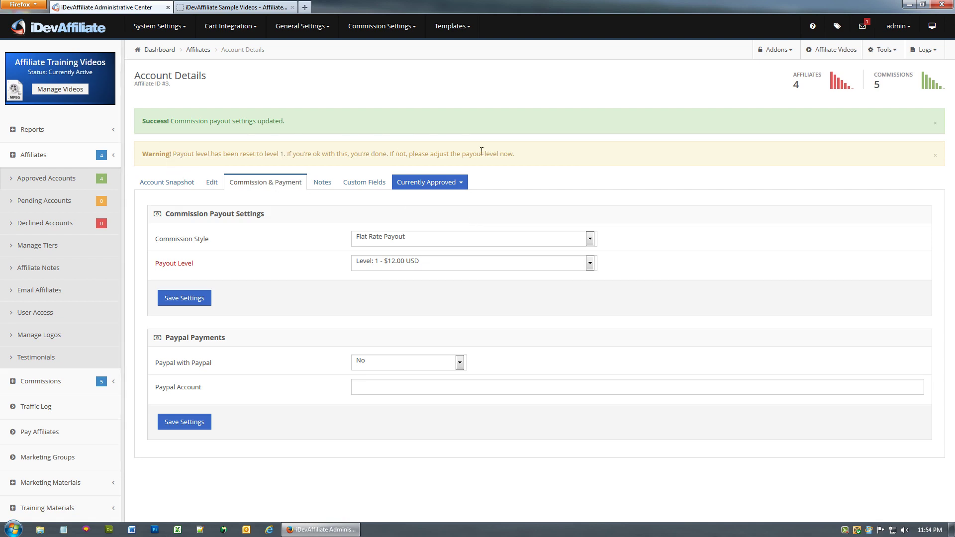
Keep the affiliate on flat-rate Level 1 at $12.00 USD and save
click(415, 262)
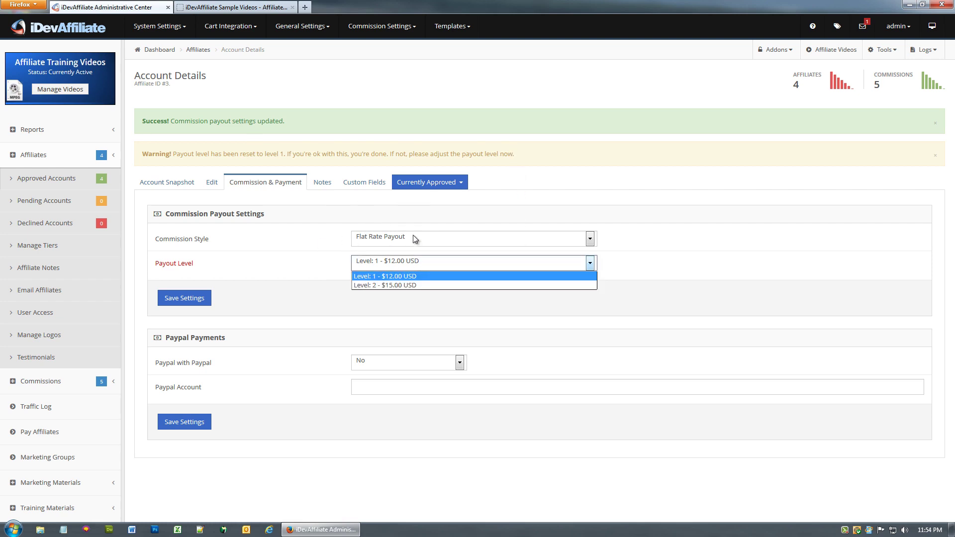
click(359, 220)
drag(264, 154, 300, 151)
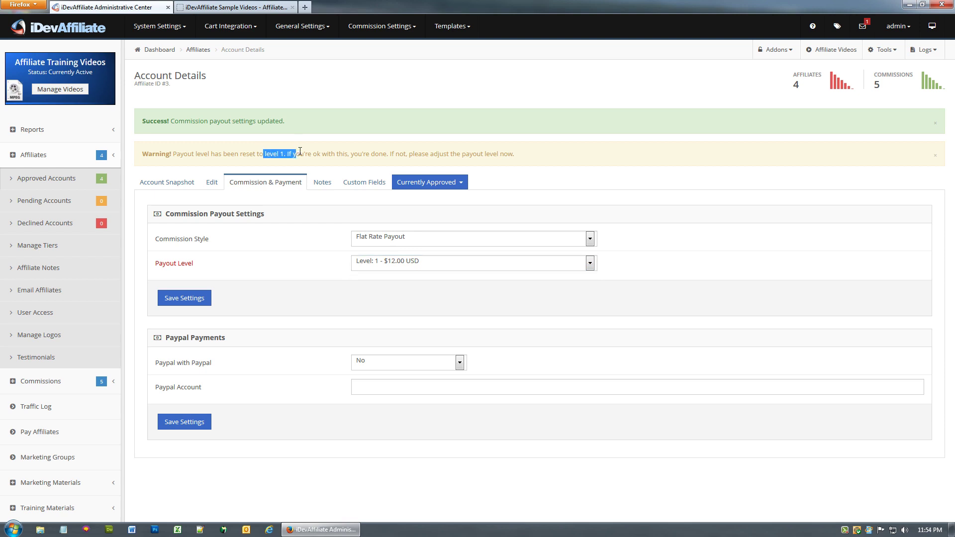
click(415, 262)
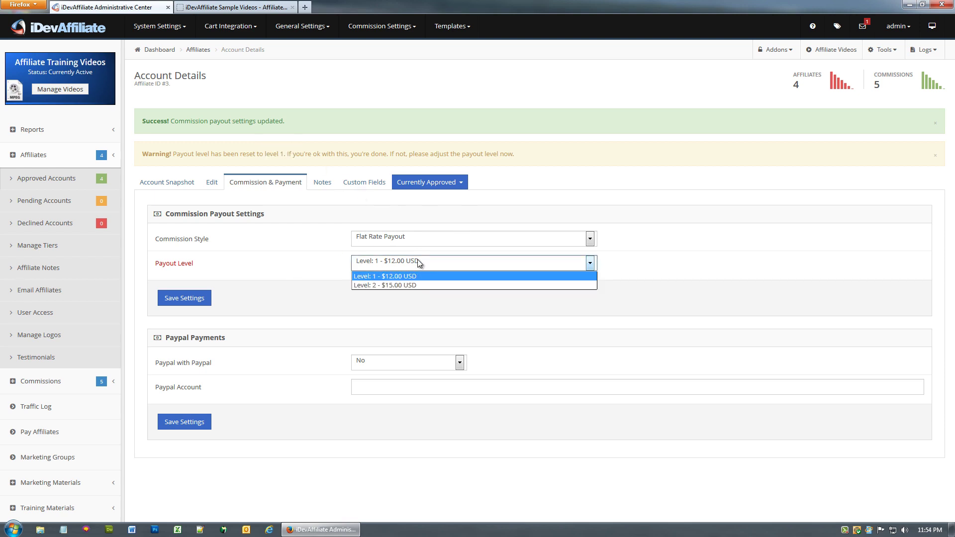
click(416, 273)
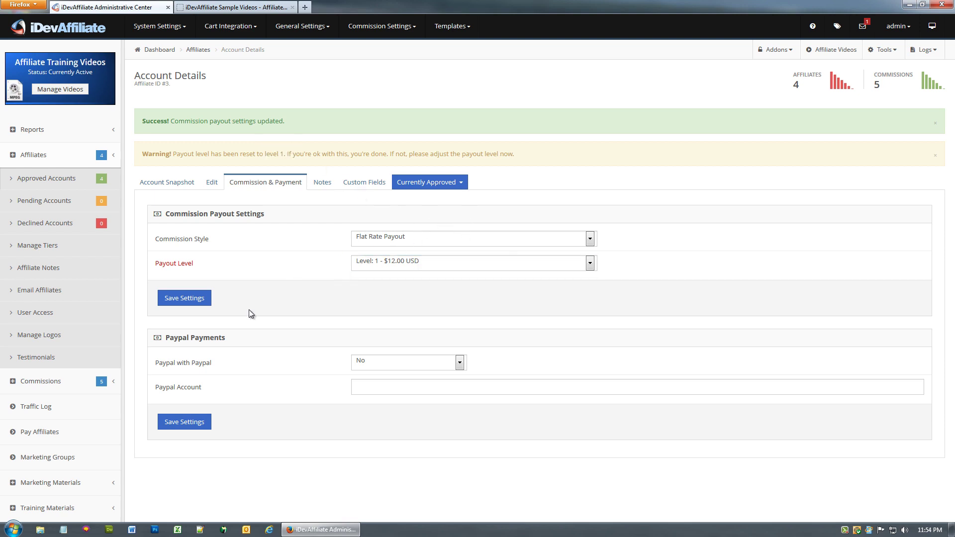
click(188, 298)
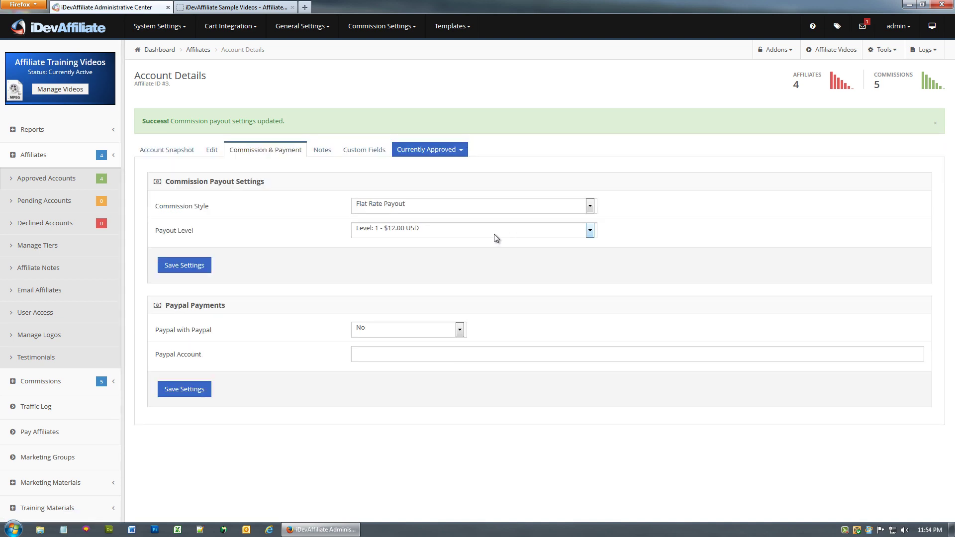
Go to Payout Levels and highlight the affiliate counts: flat-rate Level 1 has 1, percentage Level 1 has 2
click(302, 26)
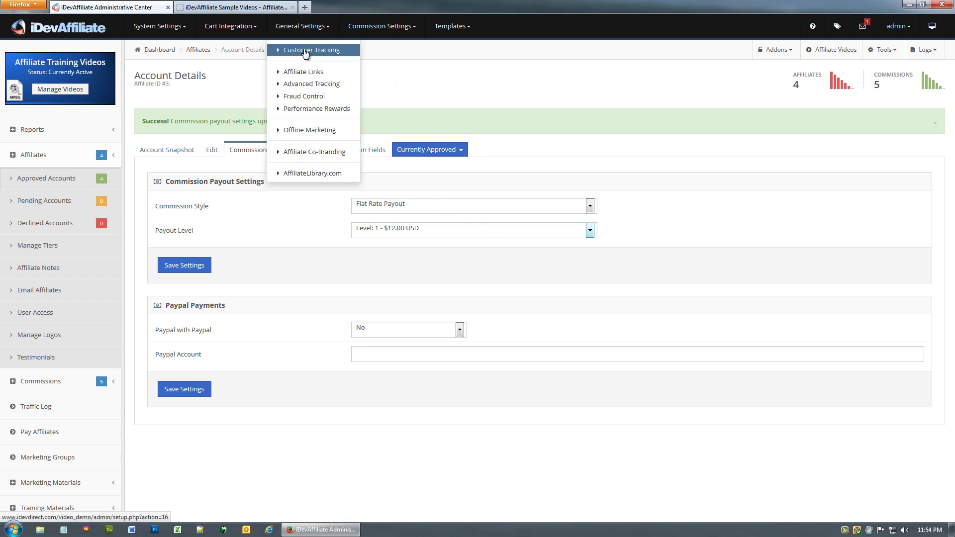
click(382, 26)
click(395, 52)
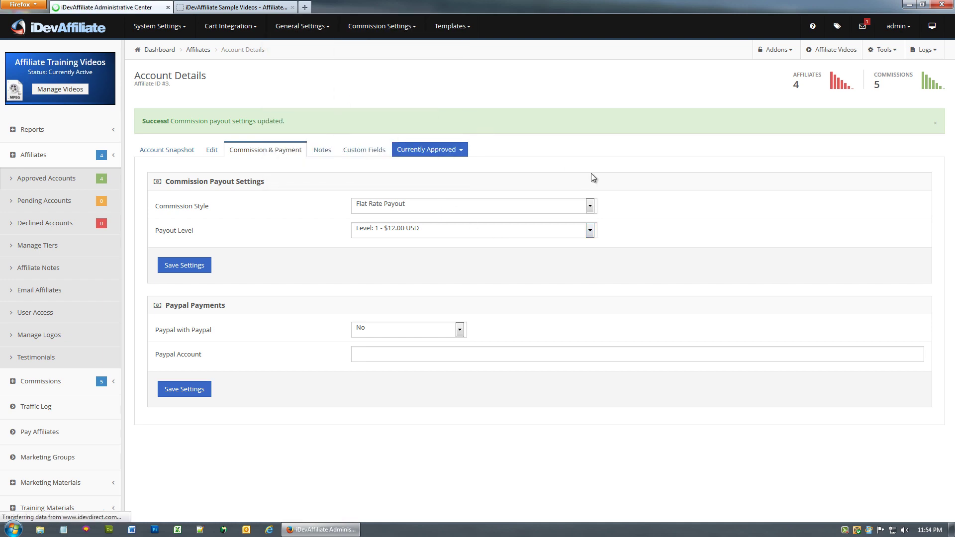
click(324, 118)
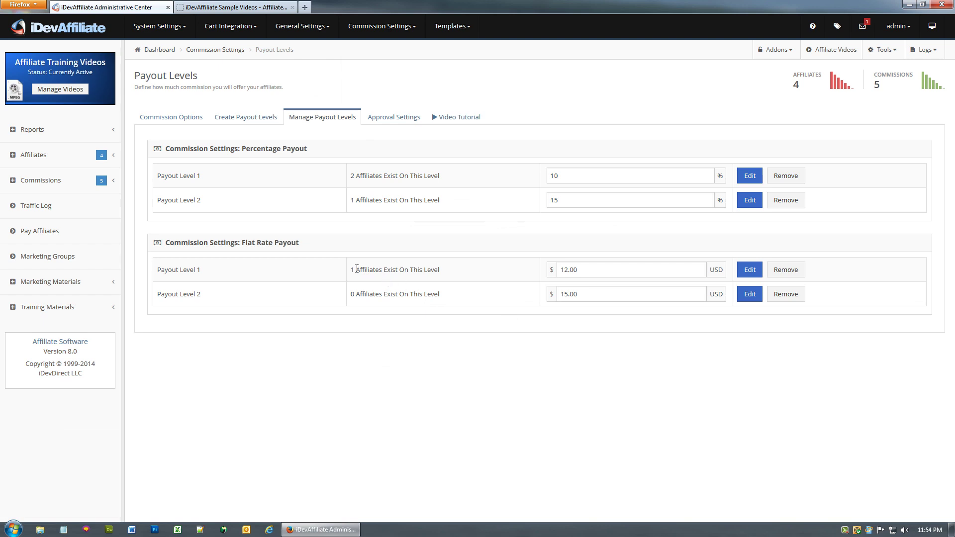
drag(356, 268, 420, 269)
drag(354, 200, 460, 174)
click(460, 174)
Review approval settings: percentage and flat-rate commissions Pending Approval, pay-per-click Auto-Approved, with Commissions expanded in the sidebar
click(394, 117)
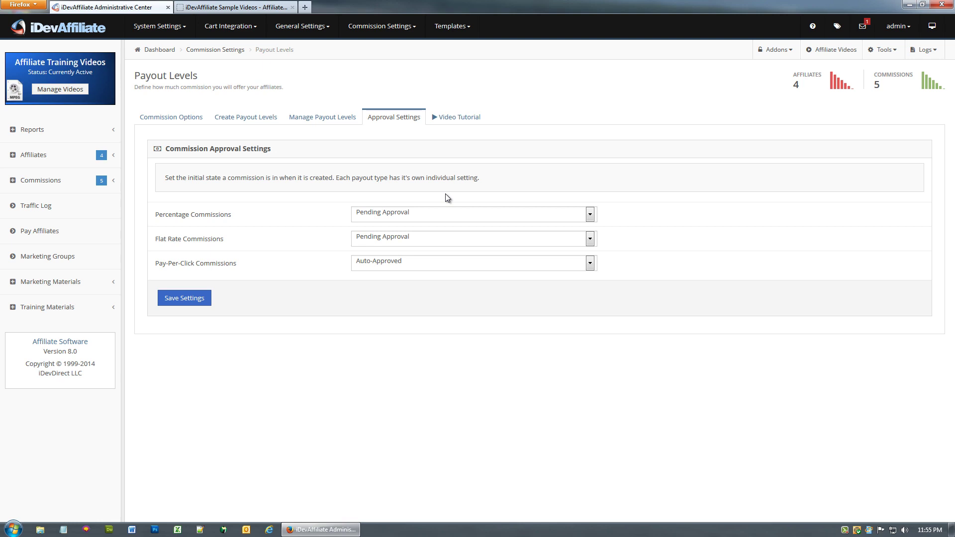
click(77, 183)
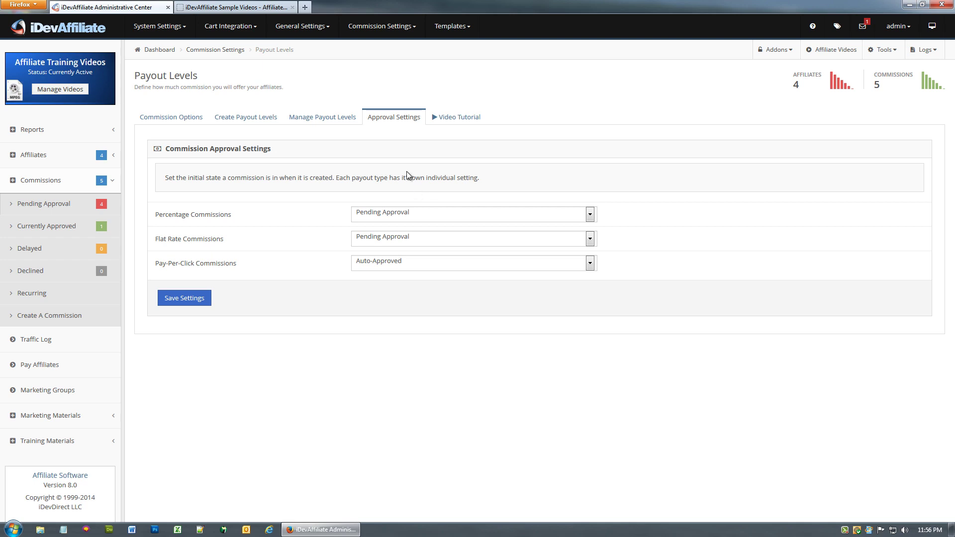
click(264, 119)
Return to Commission Options, showing percentage payout used by 3 affiliates and flat rate by 1
click(159, 119)
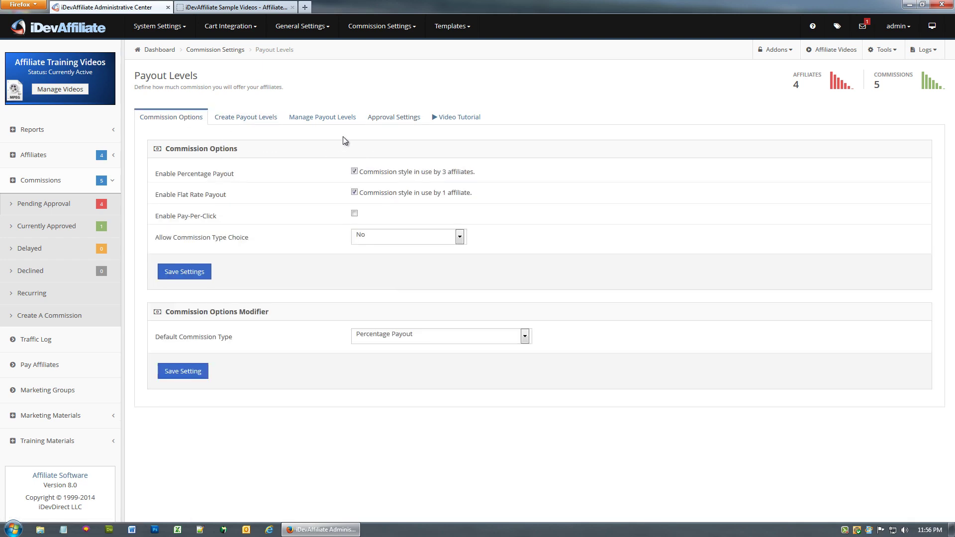